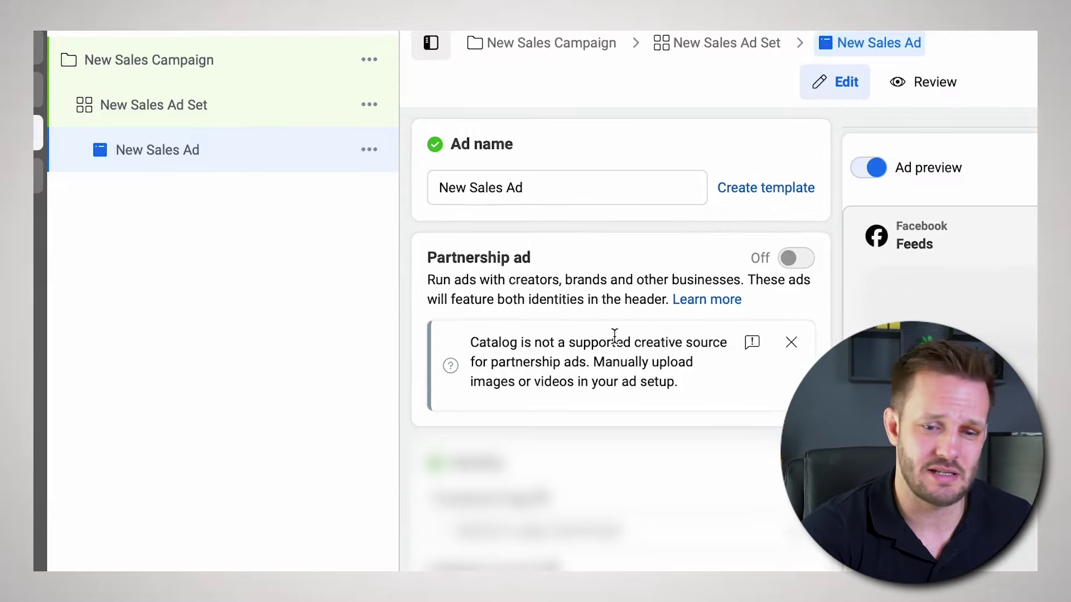
# Step: Open the URL parameter builder for the website URL in the ad's Destination section
pyautogui.scroll(2, 497, 306)
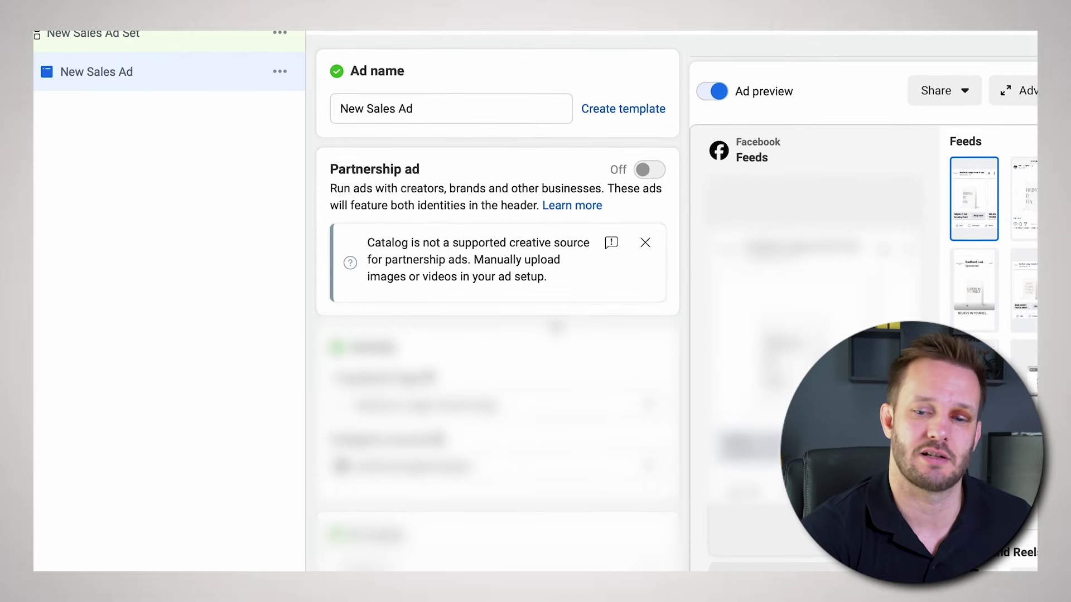
pyautogui.scroll(-10, 555, 322)
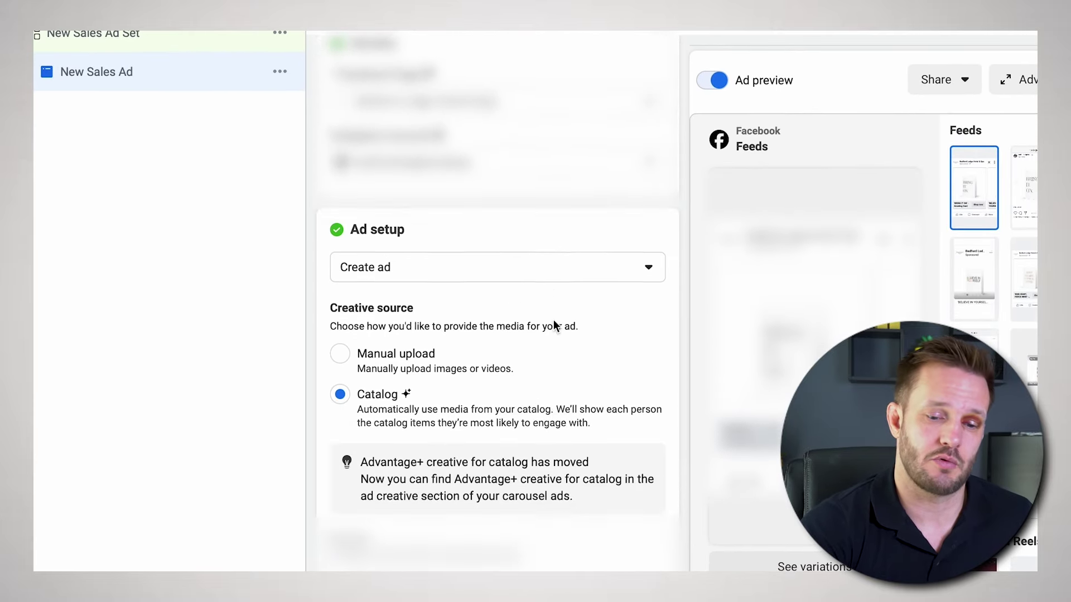
pyautogui.scroll(-2, 554, 318)
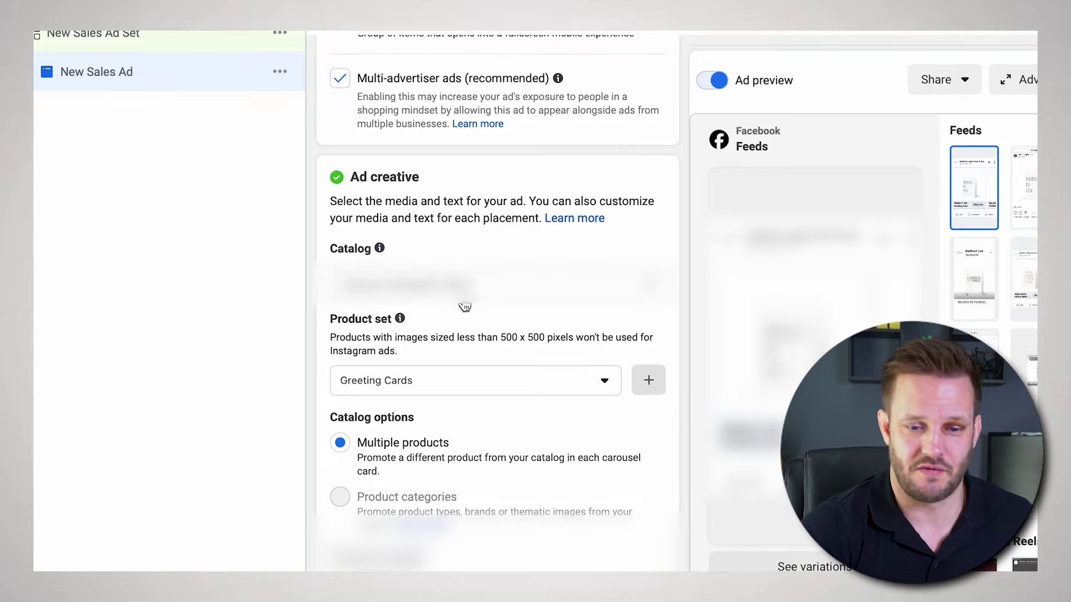
pyautogui.scroll(-3, 444, 404)
pyautogui.scroll(-9, 445, 404)
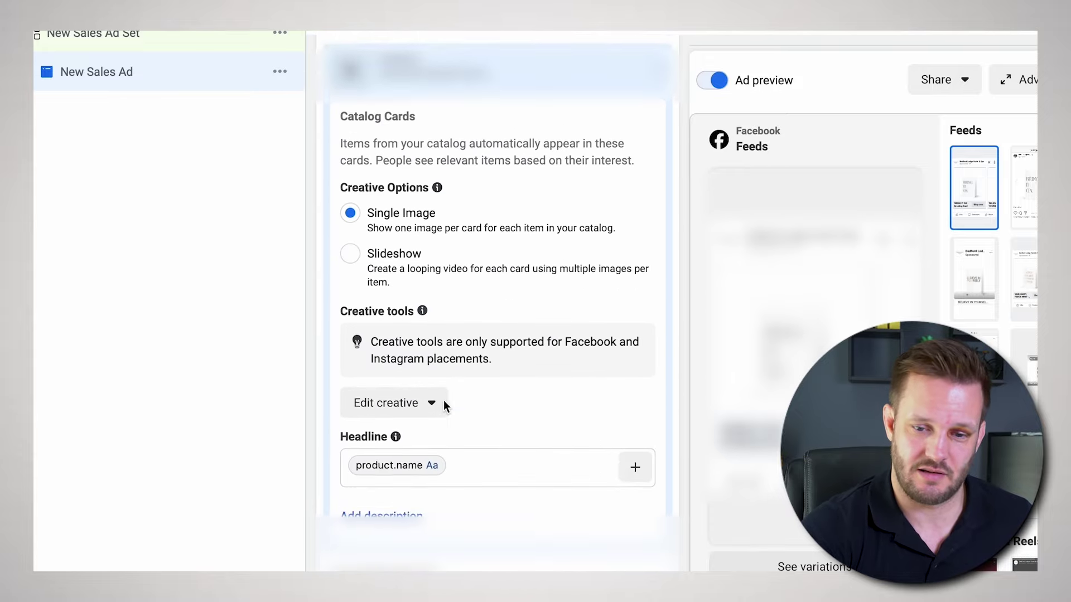
pyautogui.scroll(-4, 499, 410)
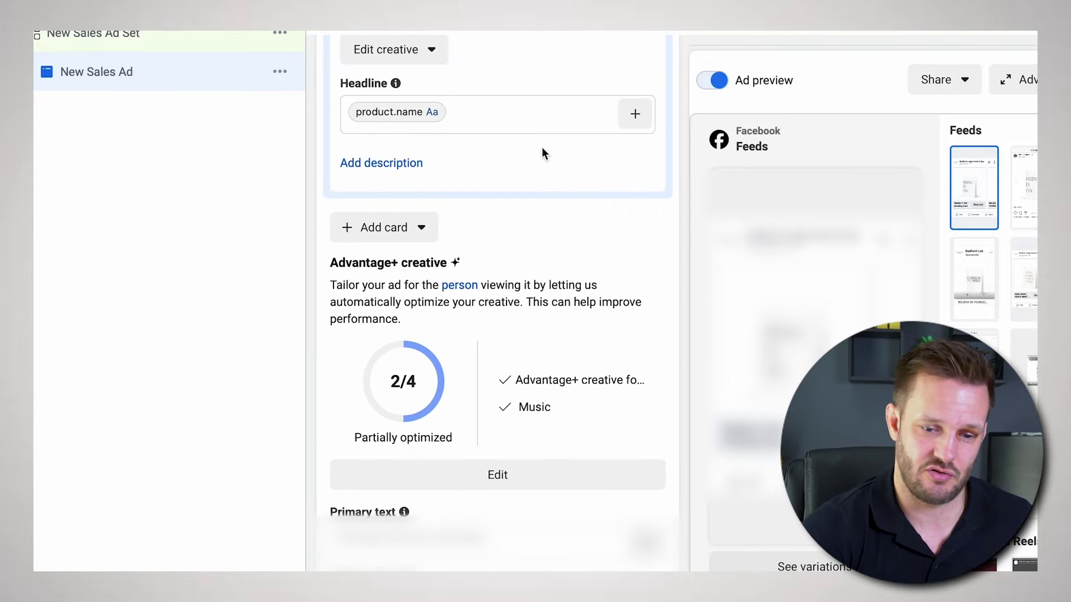
pyautogui.scroll(-8, 498, 369)
pyautogui.scroll(-3, 499, 370)
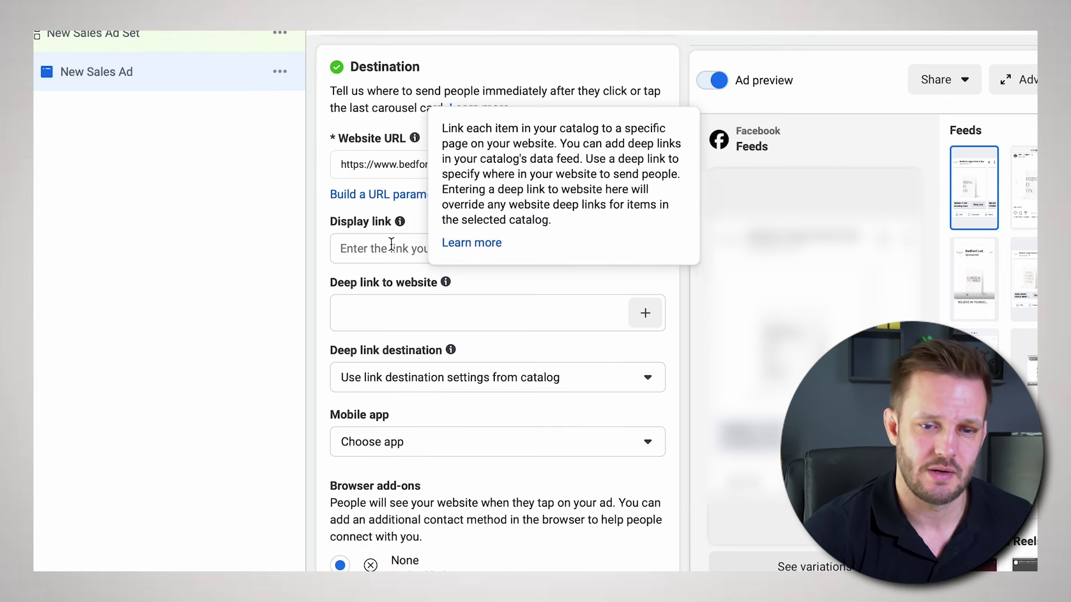
pyautogui.scroll(-1, 370, 206)
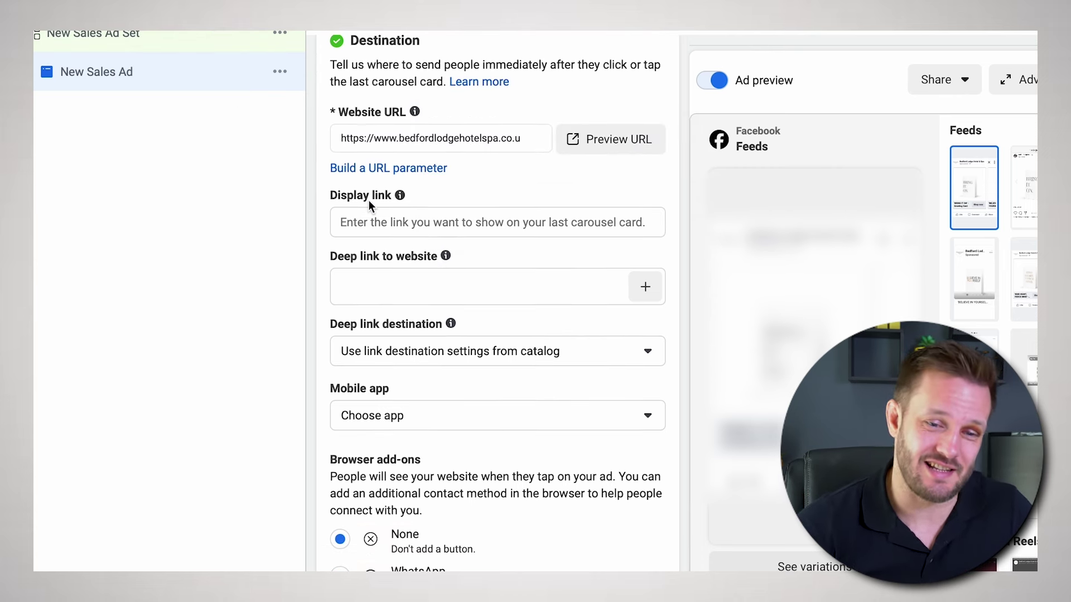
pyautogui.click(452, 142)
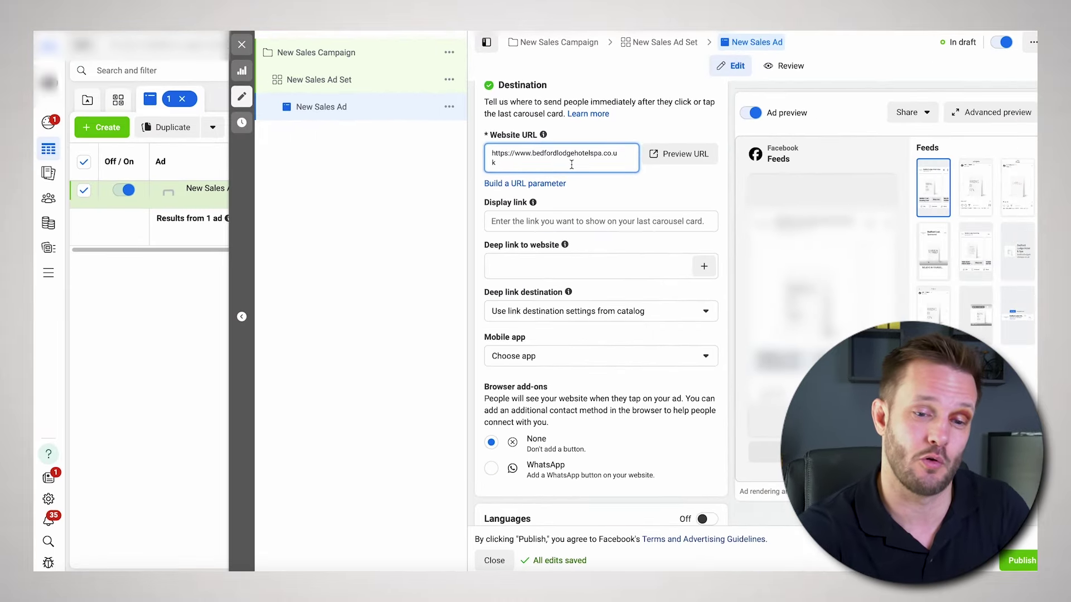
pyautogui.click(545, 186)
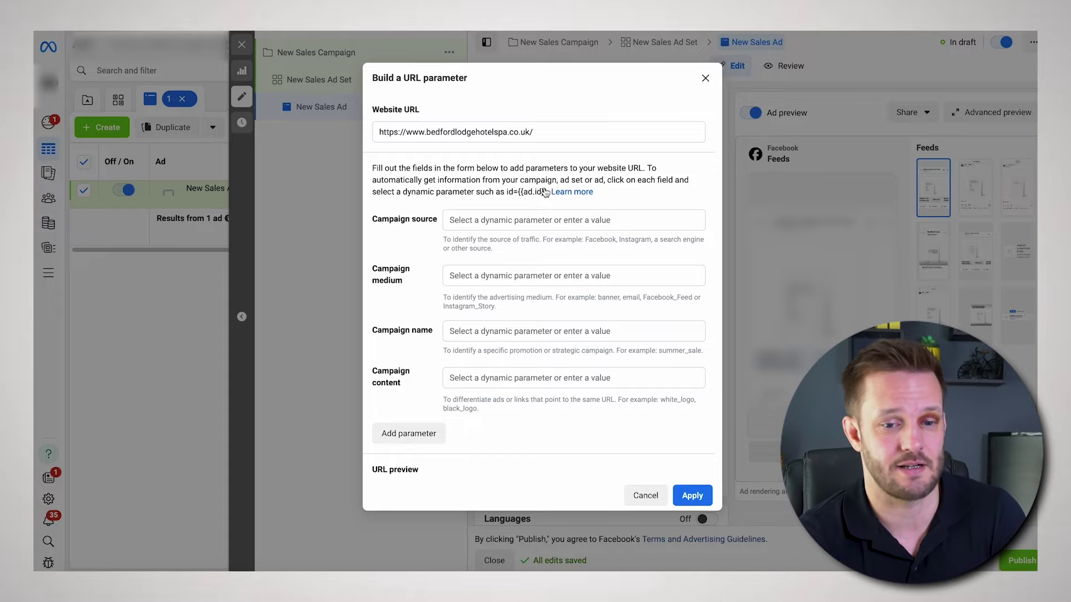
# Step: Set the campaign source parameter to Meta Ads and the campaign medium to the dynamic parameter {{campaign.name}}
pyautogui.click(516, 220)
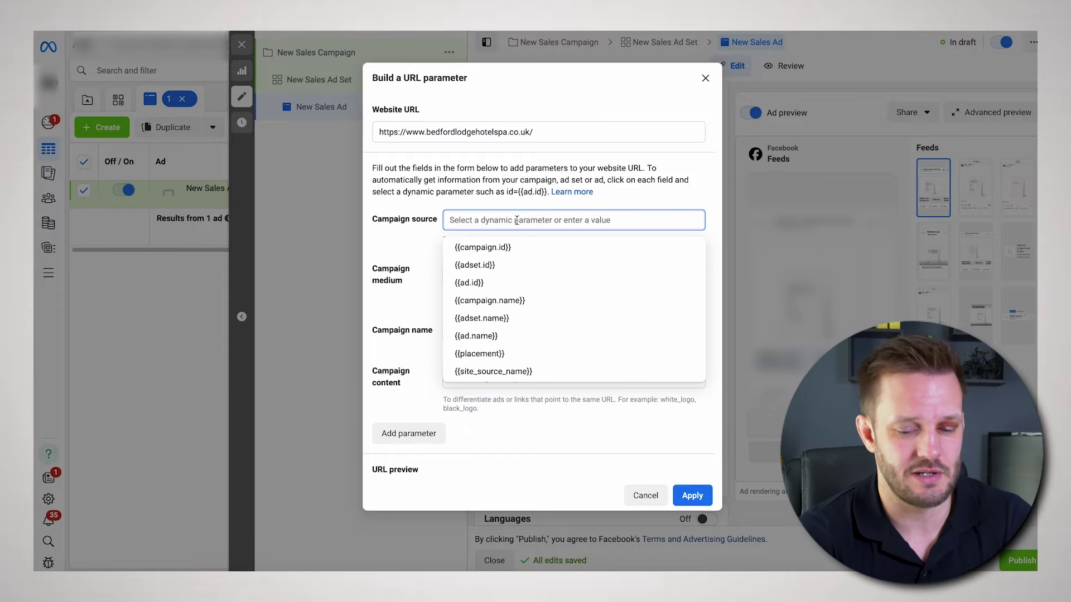
pyautogui.write('Meta A')
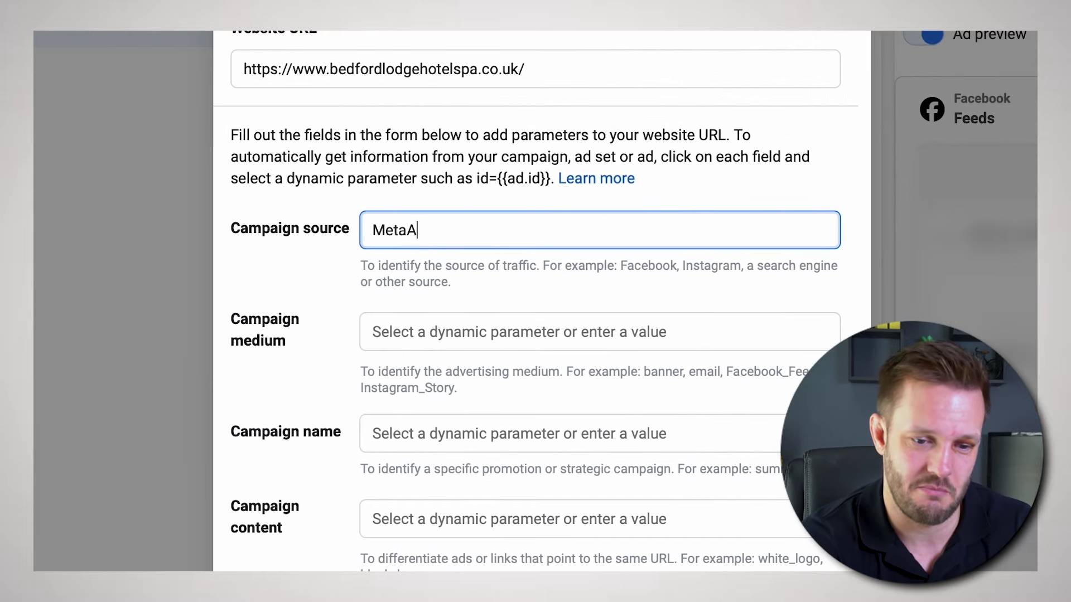
pyautogui.write('d')
pyautogui.press('BackSpace')
pyautogui.press('BackSpace')
pyautogui.write('Ads')
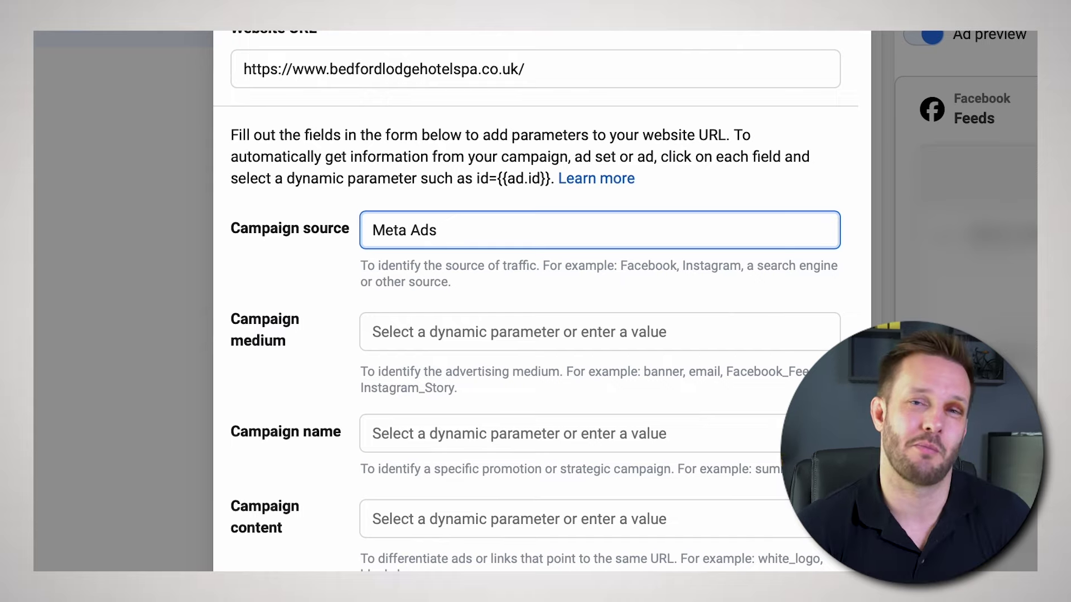
pyautogui.click(429, 334)
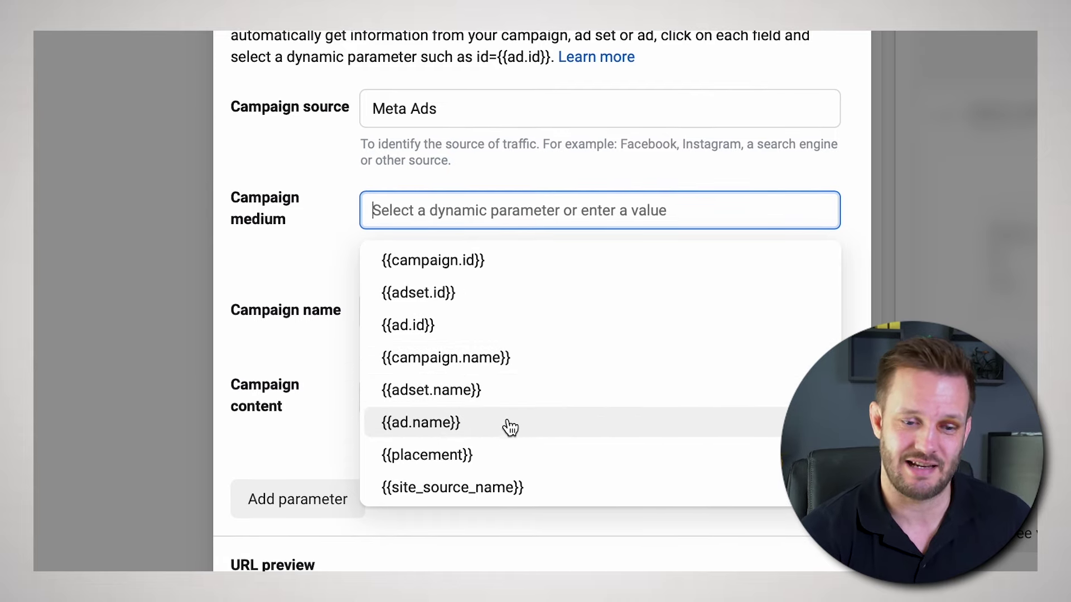
pyautogui.click(541, 372)
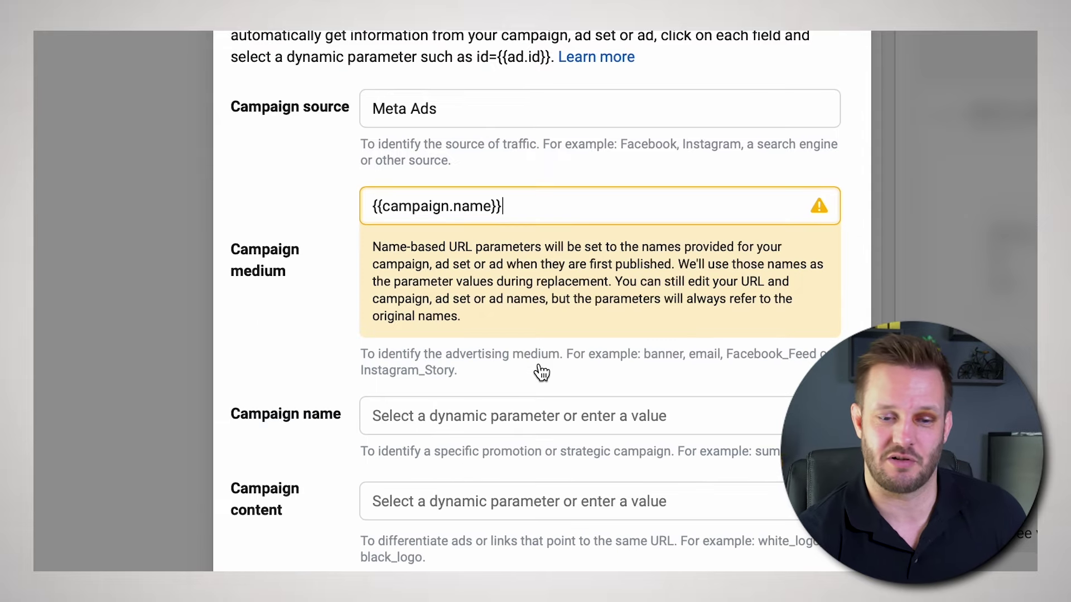
# Step: Try {{placement}} as the campaign name parameter and clear that field again
pyautogui.scroll(-3, 455, 303)
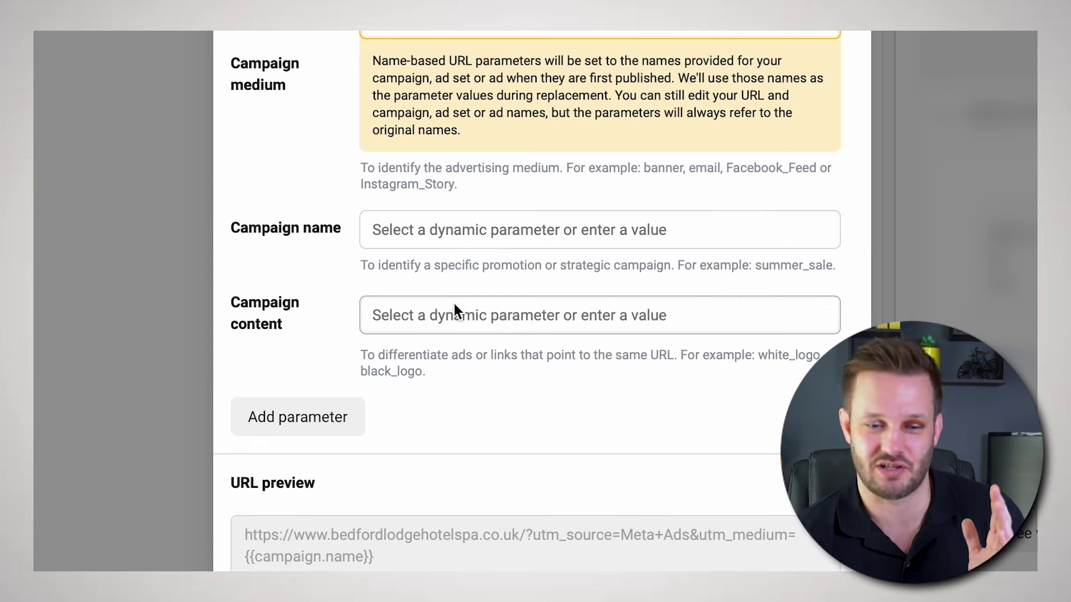
pyautogui.click(471, 240)
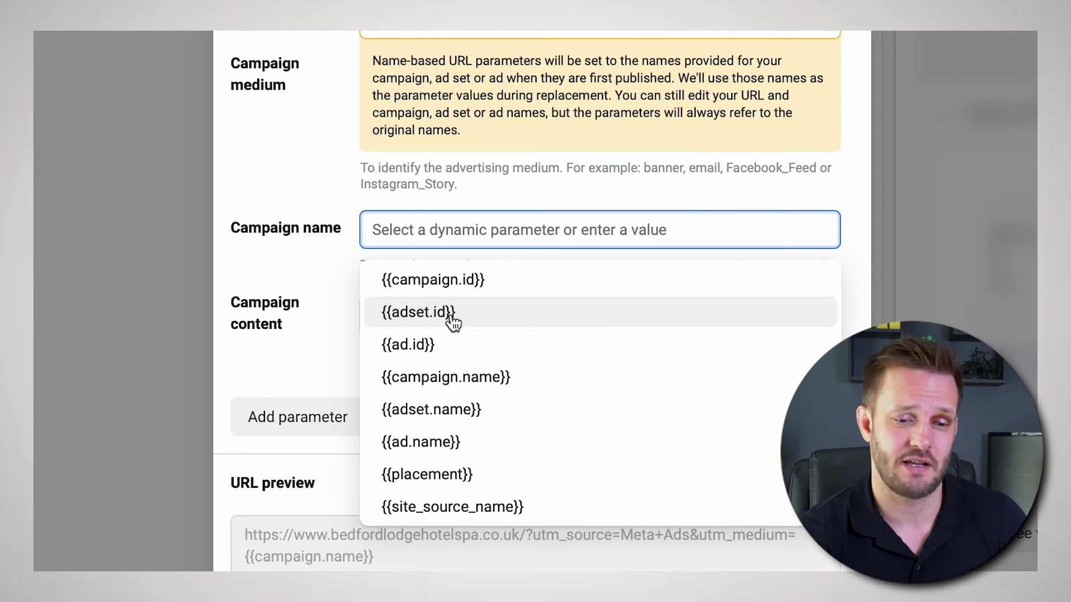
pyautogui.click(437, 476)
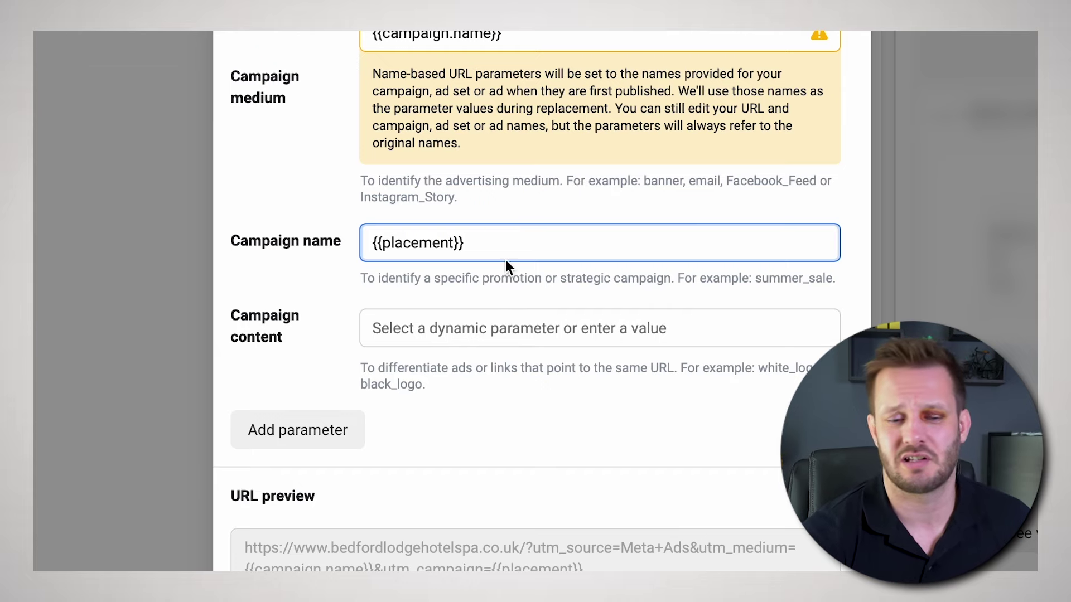
pyautogui.moveTo(505, 243); pyautogui.dragTo(232, 253)
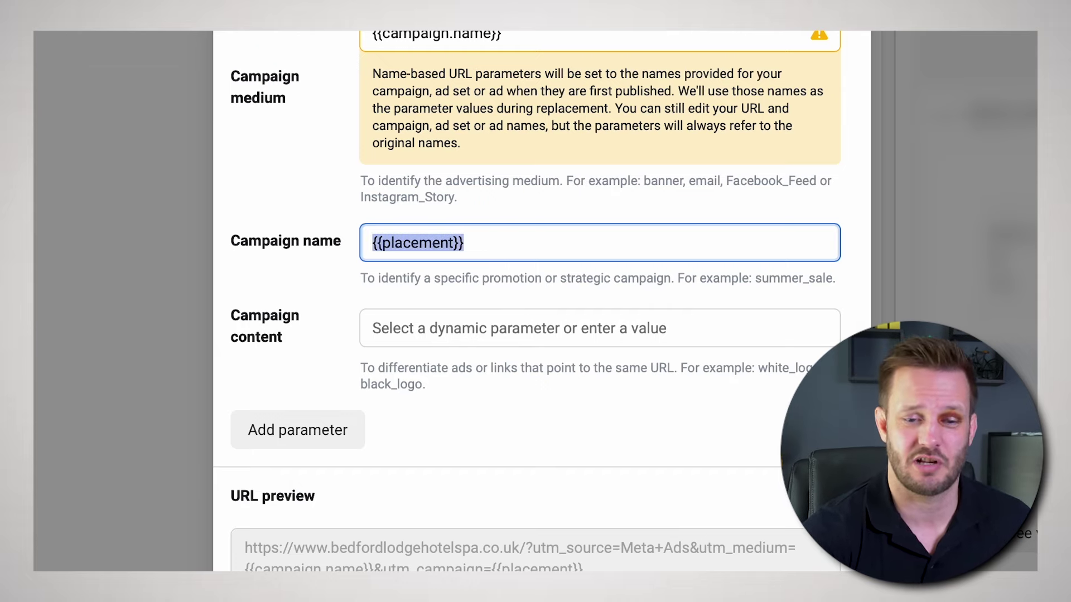
pyautogui.press('BackSpace')
pyautogui.click(331, 158)
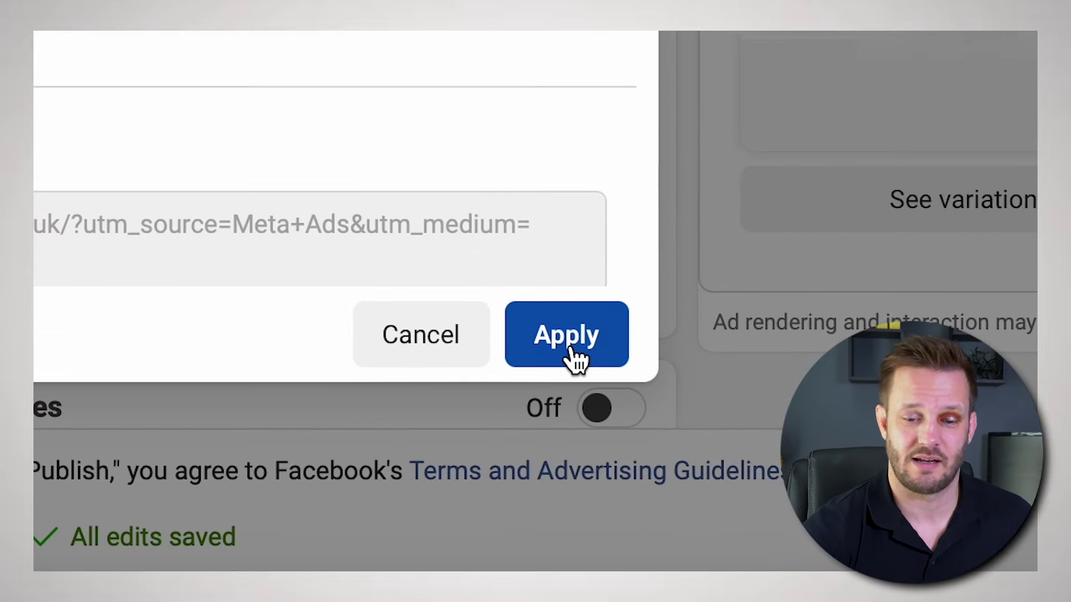
# Step: Apply the URL parameters to the ad and select the full tagged website URL for inspection
pyautogui.click(573, 349)
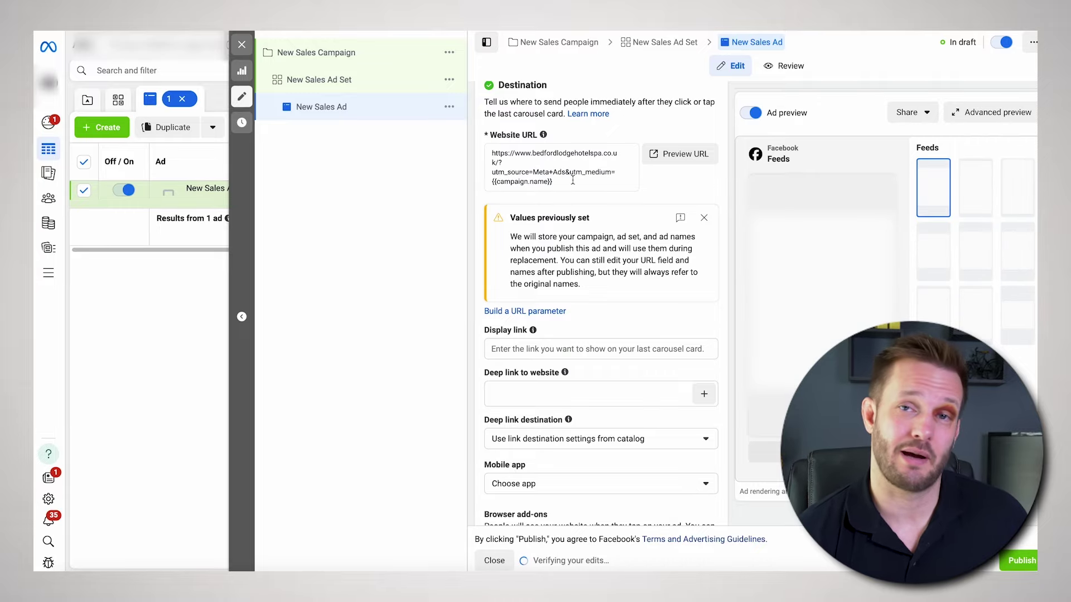
pyautogui.click(572, 181)
pyautogui.moveTo(573, 180); pyautogui.dragTo(491, 148)
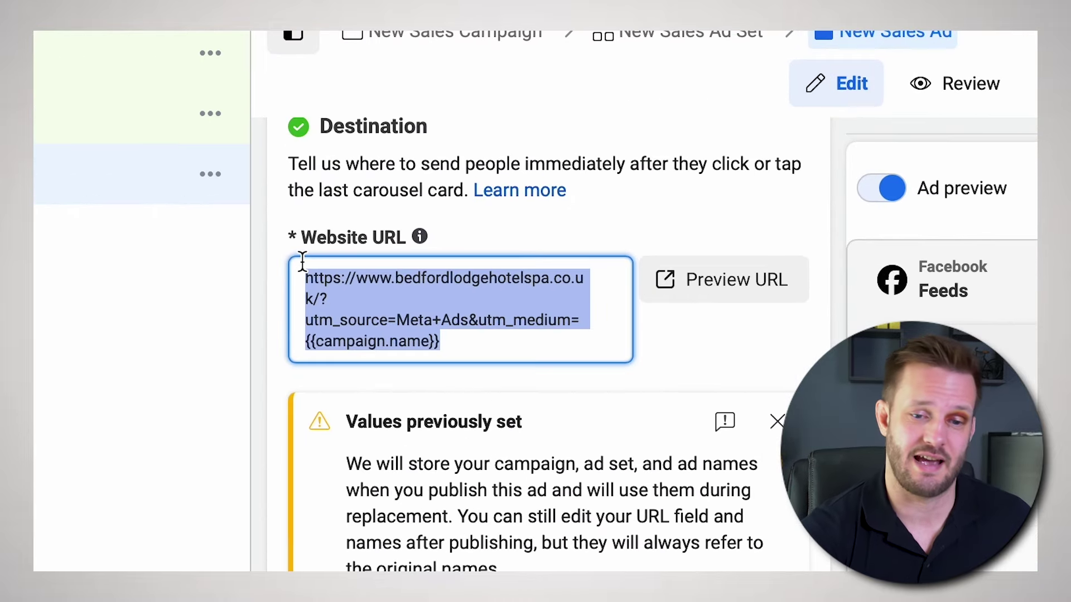
pyautogui.click(837, 339)
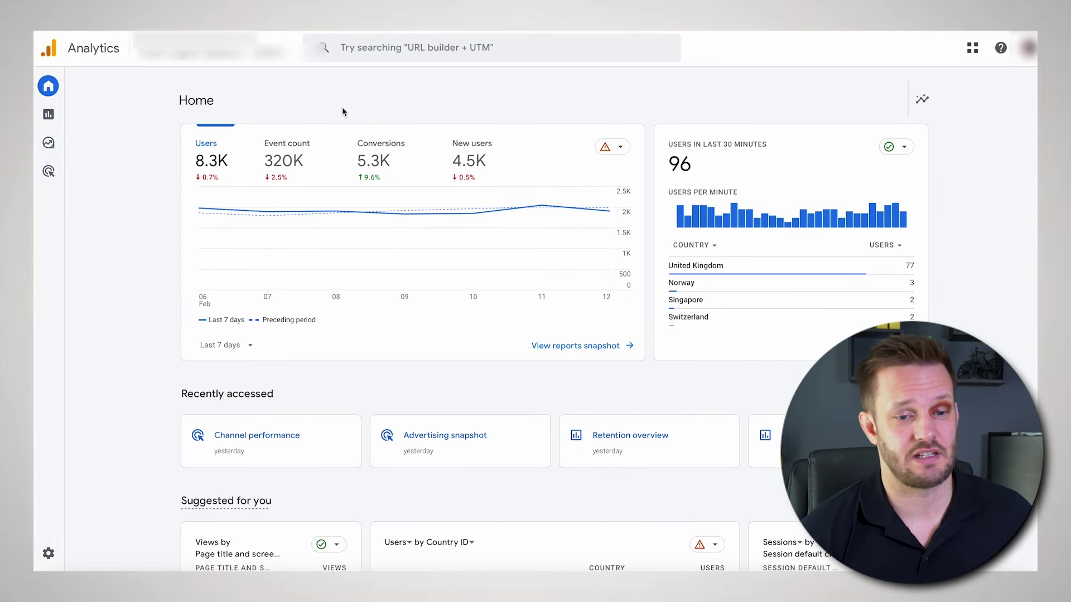
# Step: In Google Analytics, open the Traffic acquisition: Session default channel group report and show its channel table
pyautogui.click(61, 120)
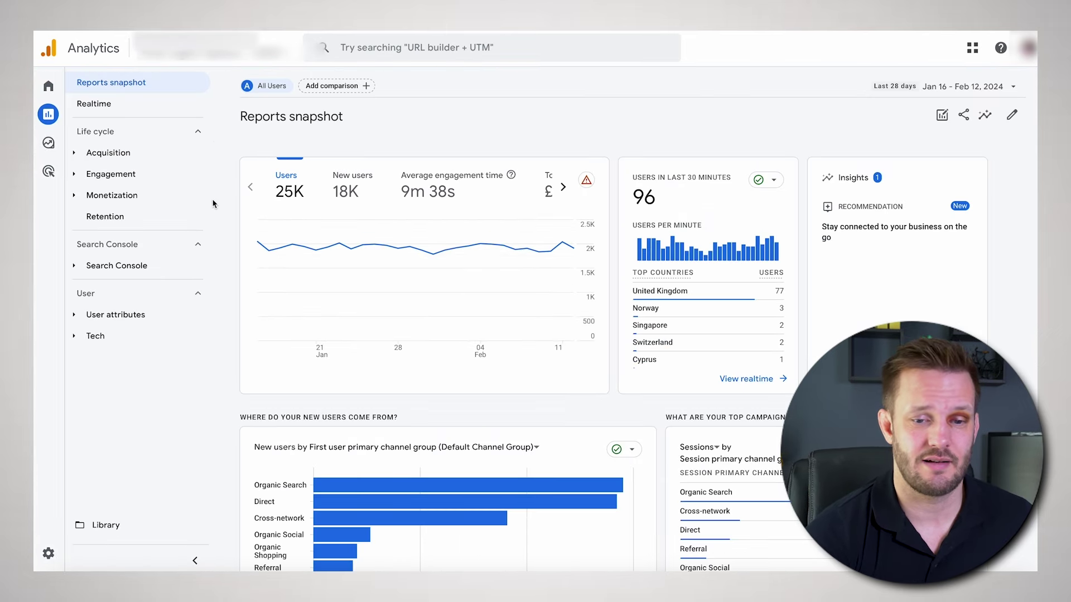
pyautogui.click(124, 156)
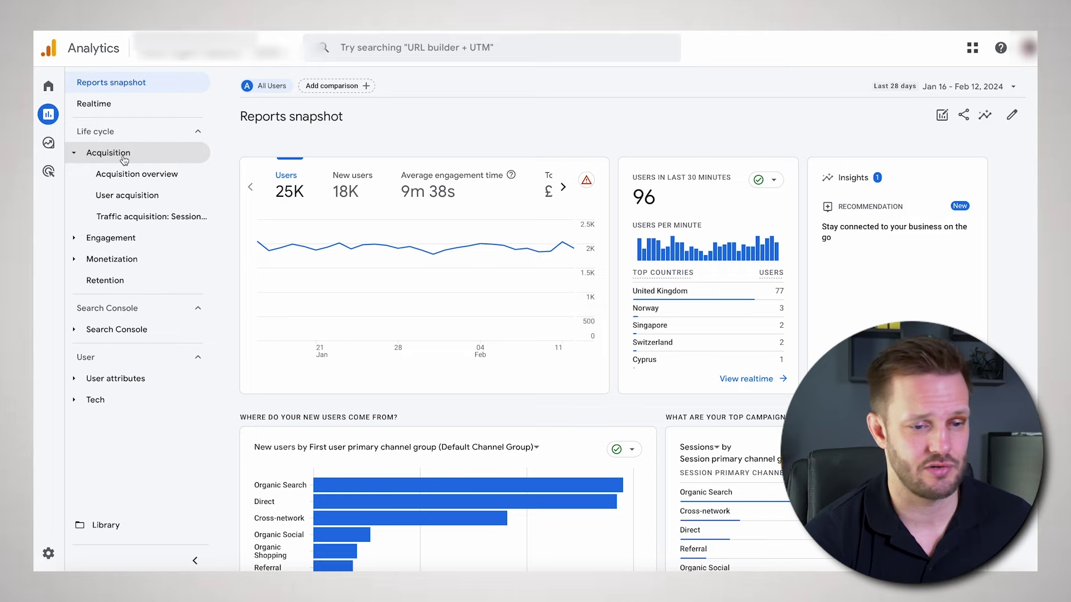
pyautogui.click(132, 222)
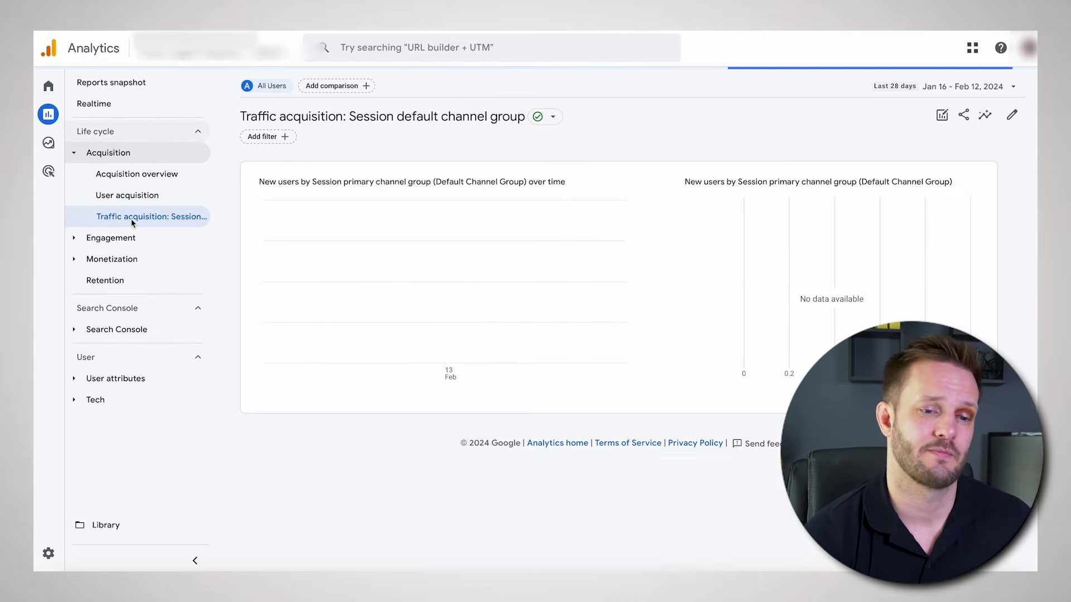
pyautogui.scroll(-5, 381, 315)
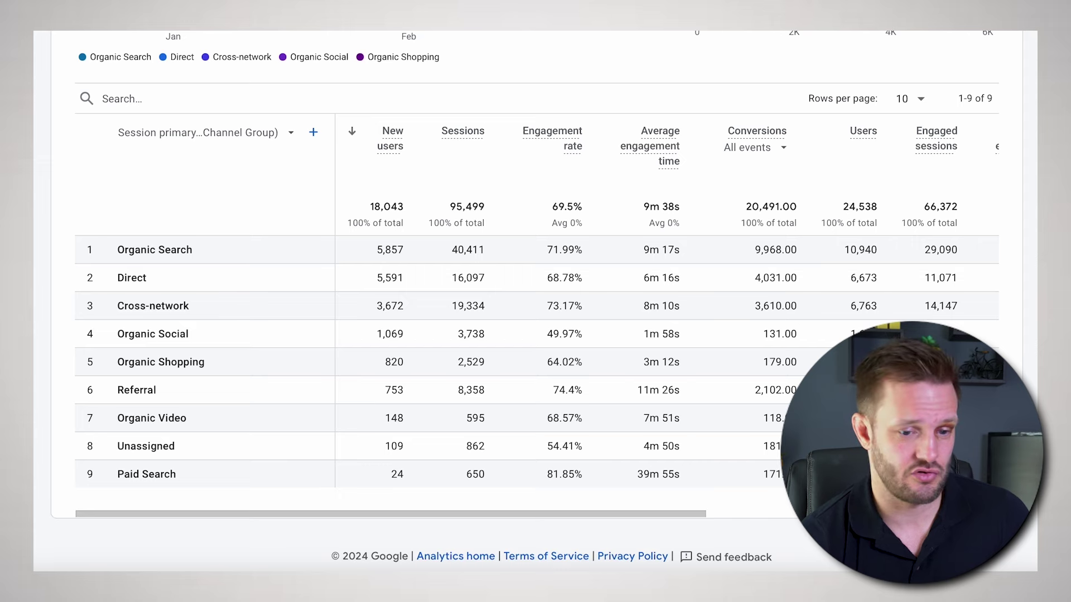
# Step: Set the report's date range to Last 12 months
pyautogui.scroll(-2, 461, 198)
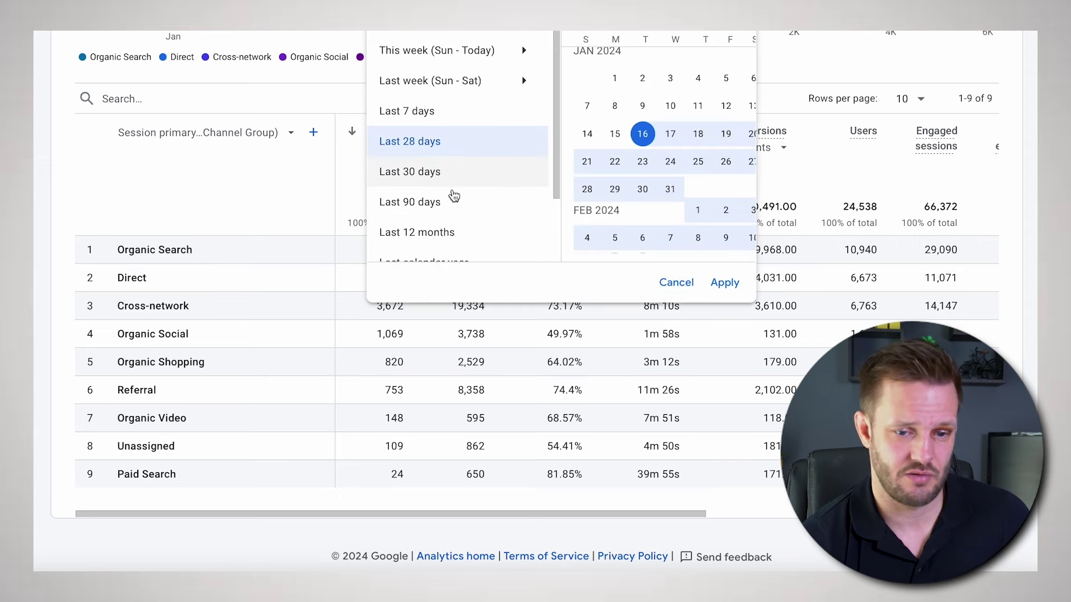
pyautogui.click(429, 204)
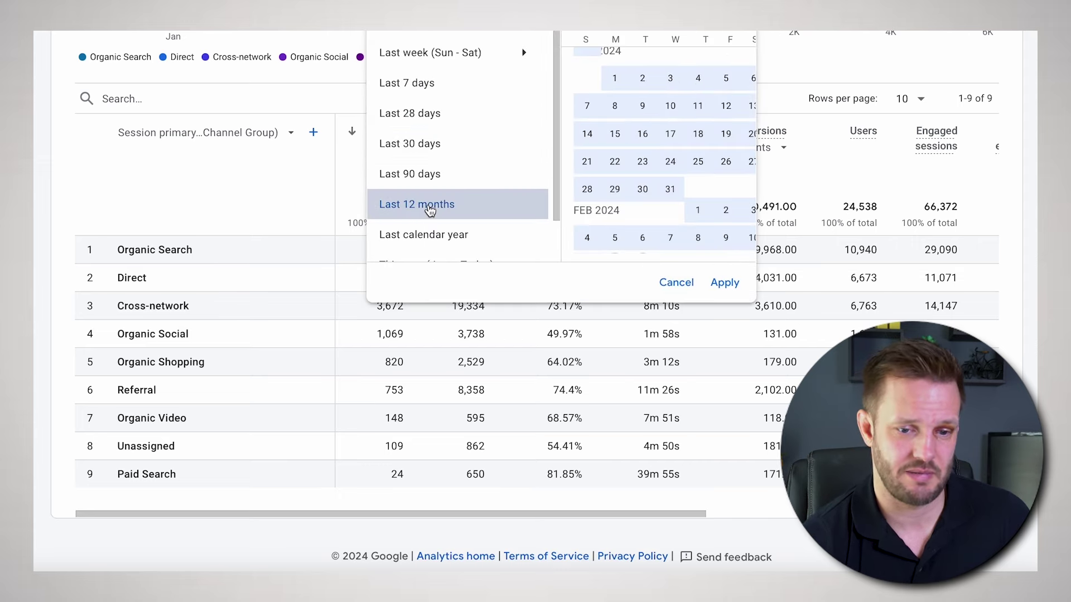
pyautogui.click(724, 282)
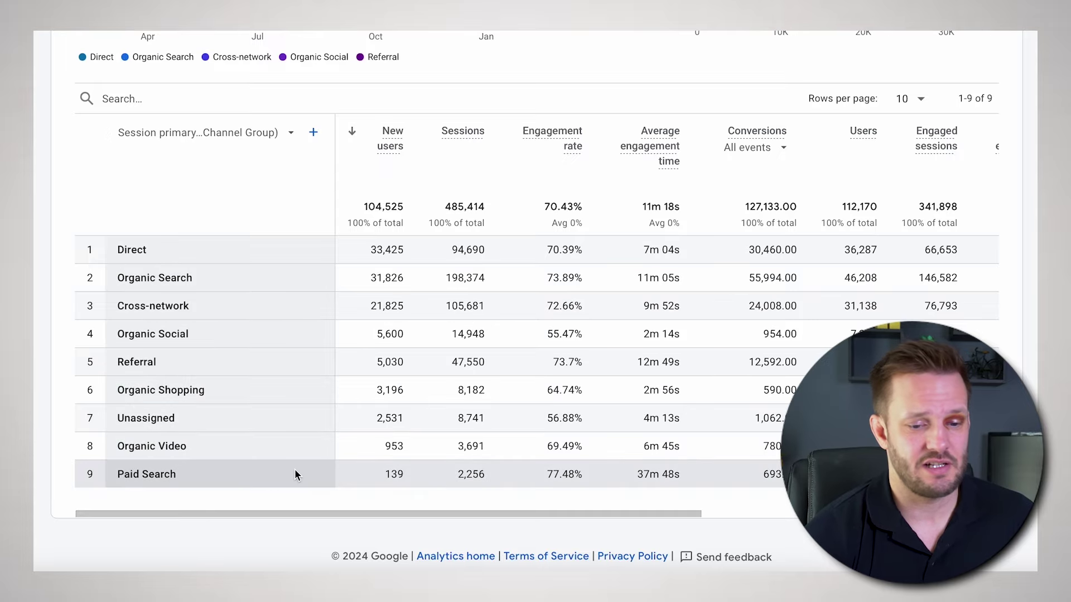
# Step: Change the traffic table's primary dimension to Session source / medium
pyautogui.scroll(1, 295, 474)
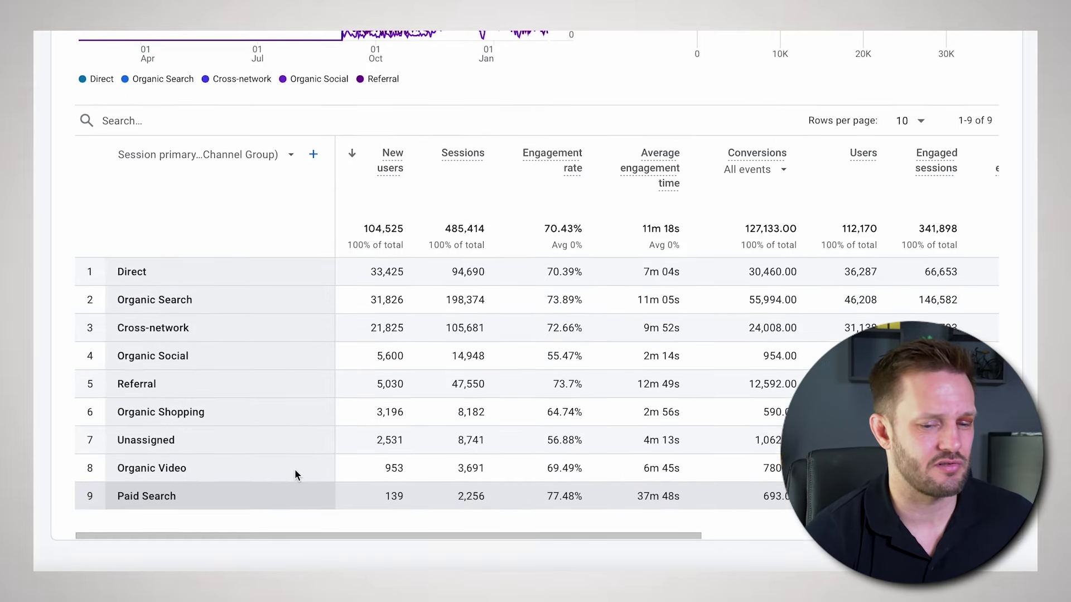
pyautogui.scroll(1, 294, 474)
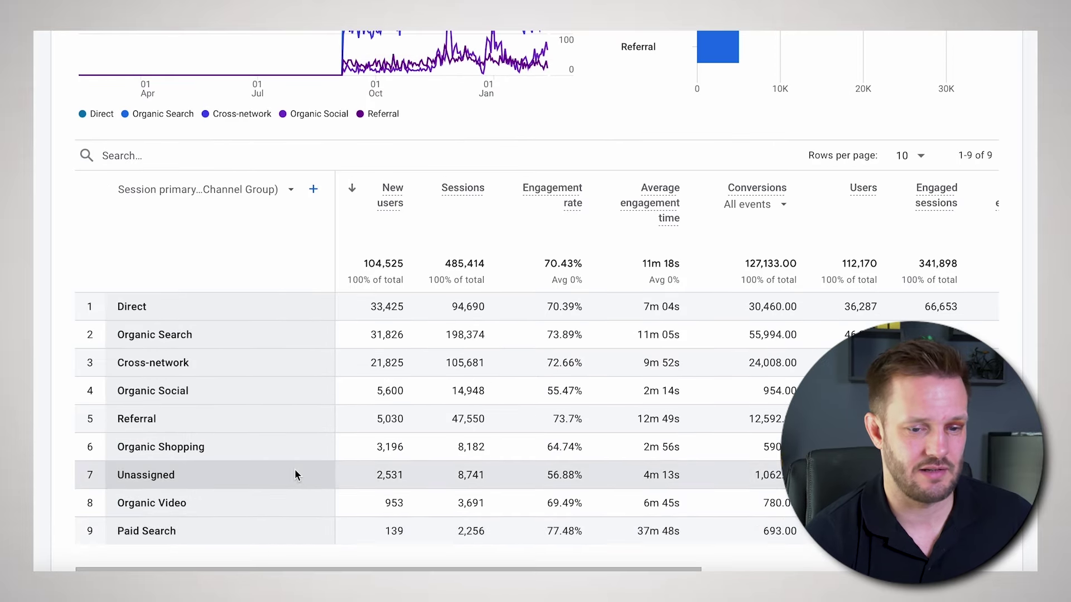
pyautogui.click(292, 191)
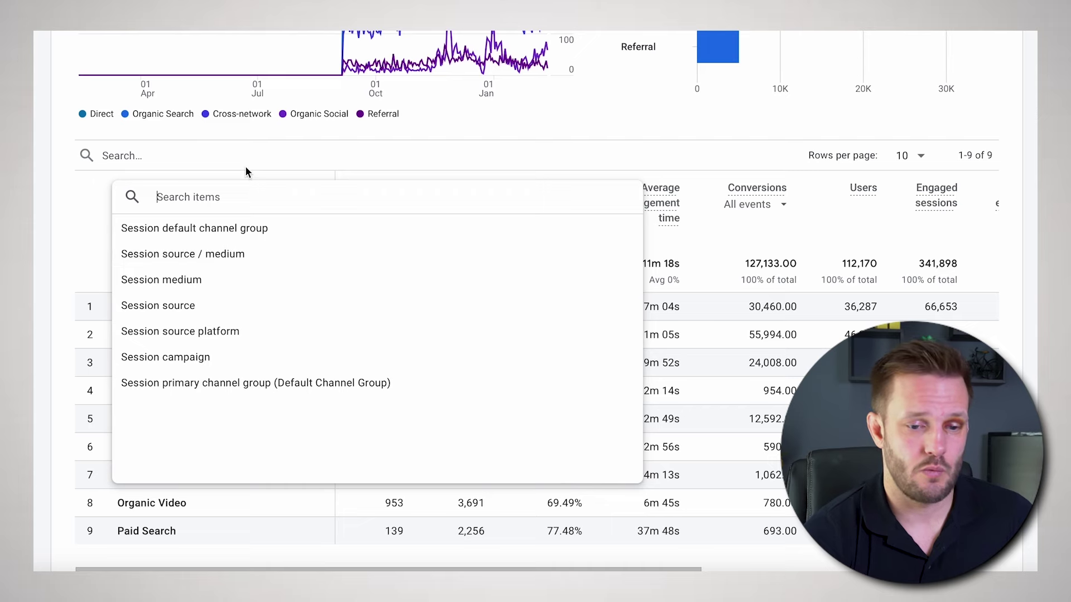
pyautogui.click(273, 153)
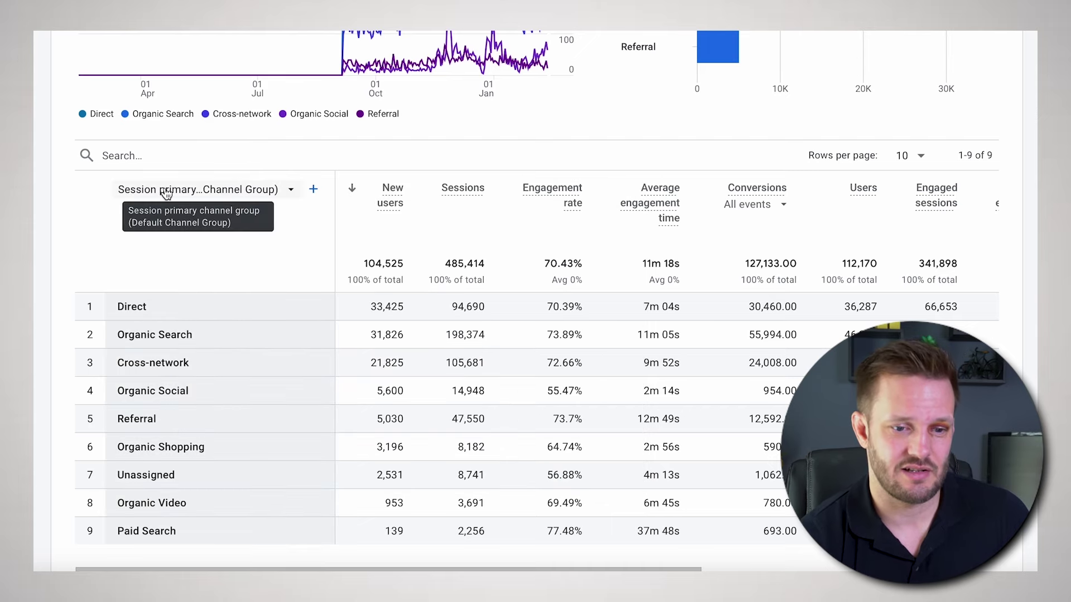
pyautogui.click(268, 199)
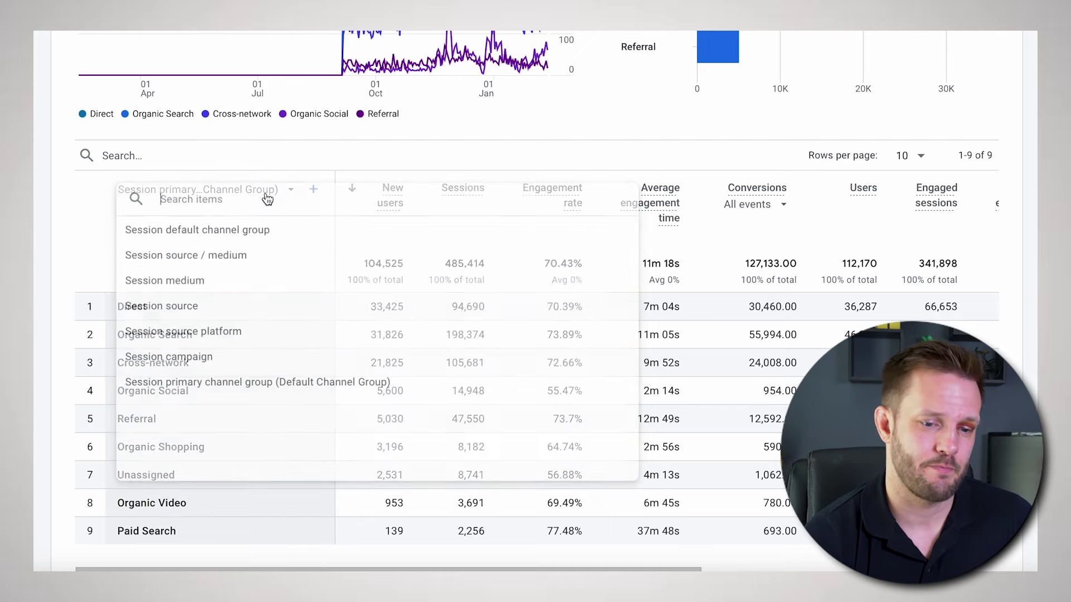
pyautogui.click(249, 262)
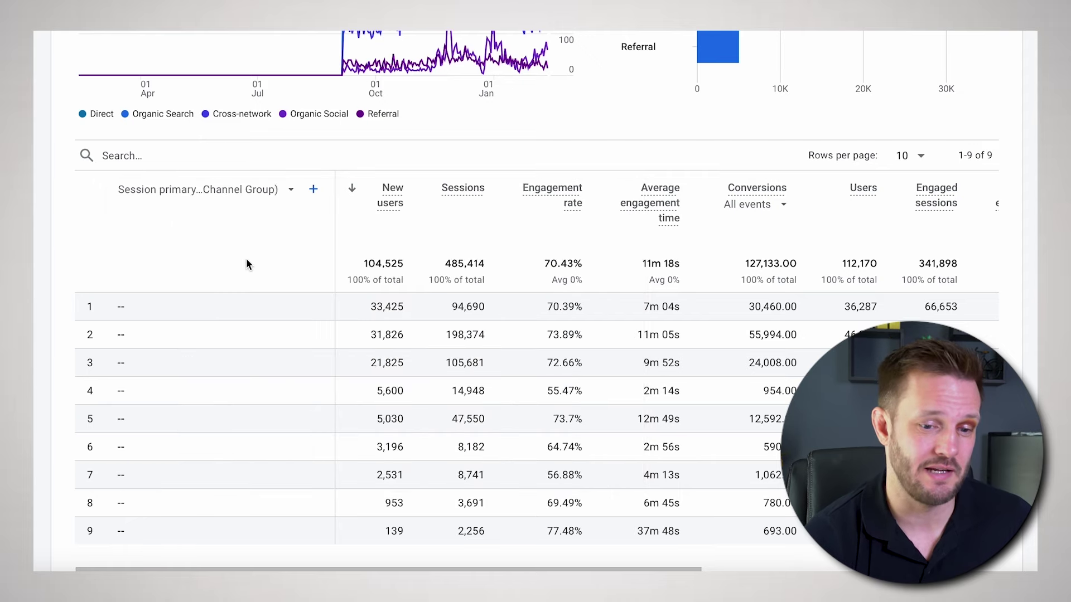
# Step: Examine the source / medium rows for Meta Ads campaigns, viewing the second page and returning to the first
pyautogui.scroll(-2, 262, 312)
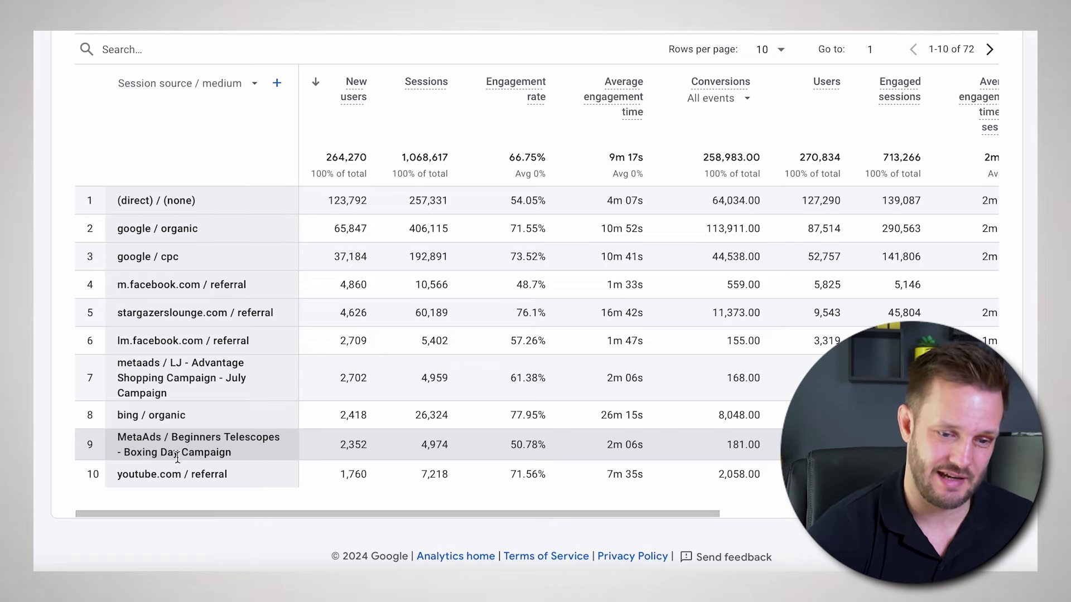
pyautogui.click(988, 50)
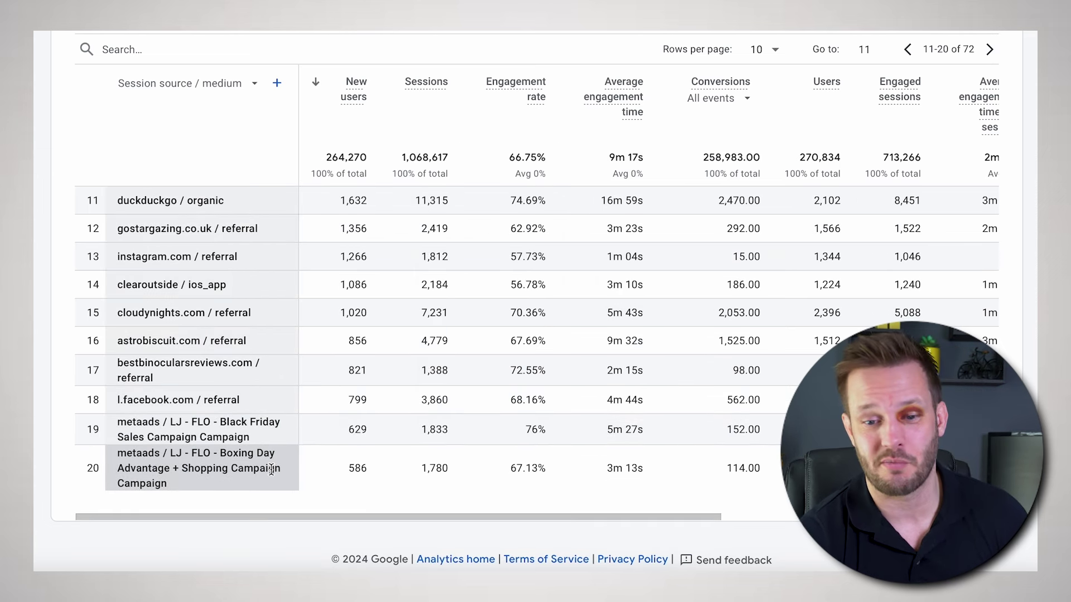
pyautogui.click(907, 49)
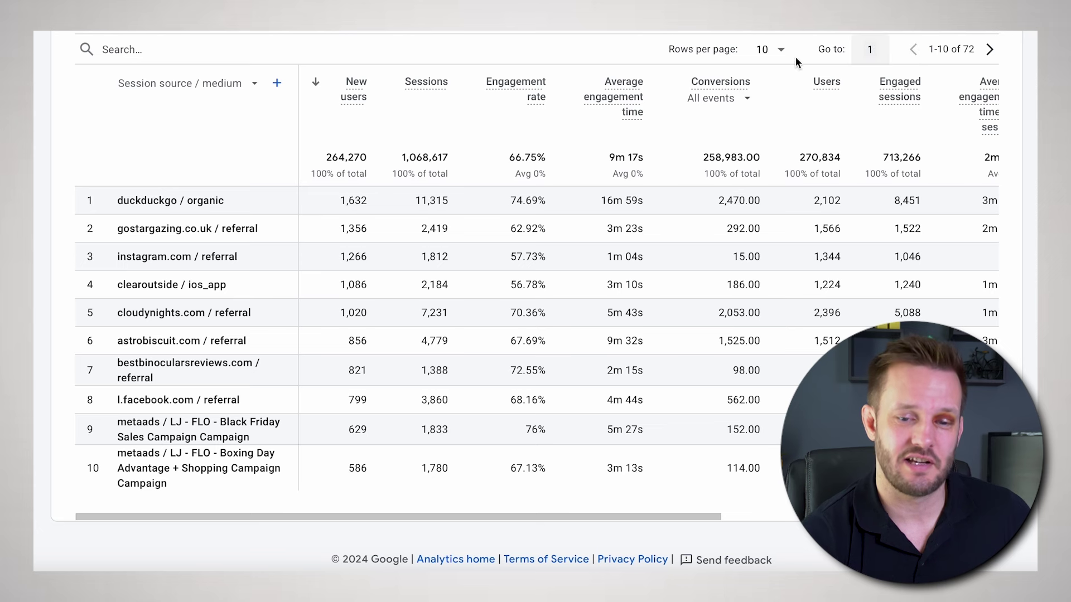